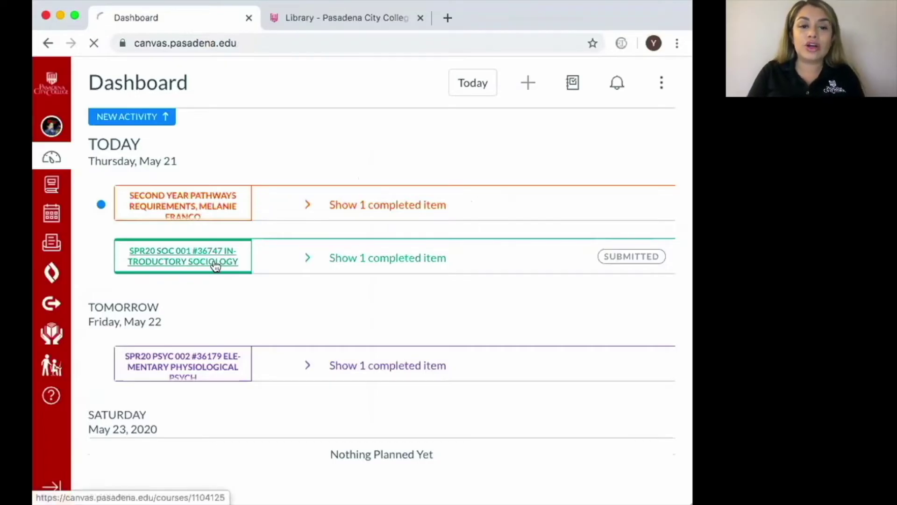
# Open the SOC 001 Introductory Sociology course, review its syllabus, and view its Announcements
pyautogui.click(214, 264)
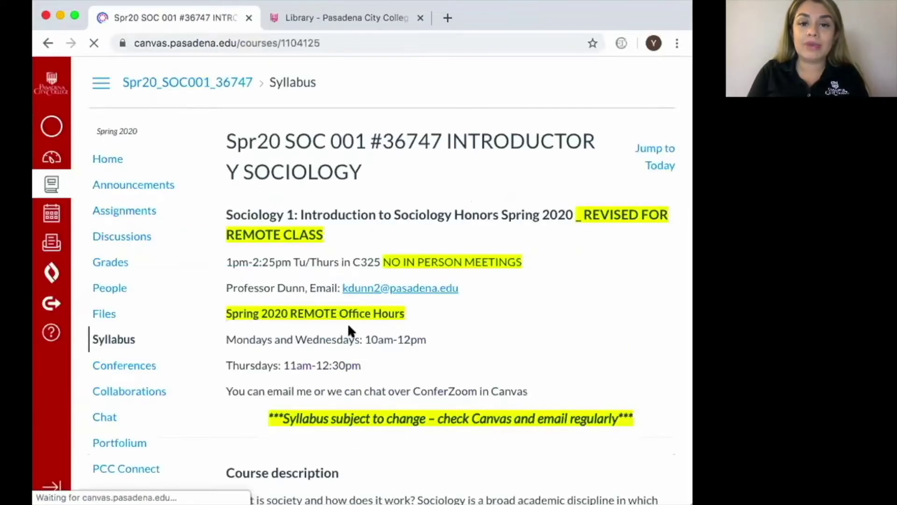
pyautogui.scroll(-1, 348, 323)
pyautogui.scroll(-3, 348, 323)
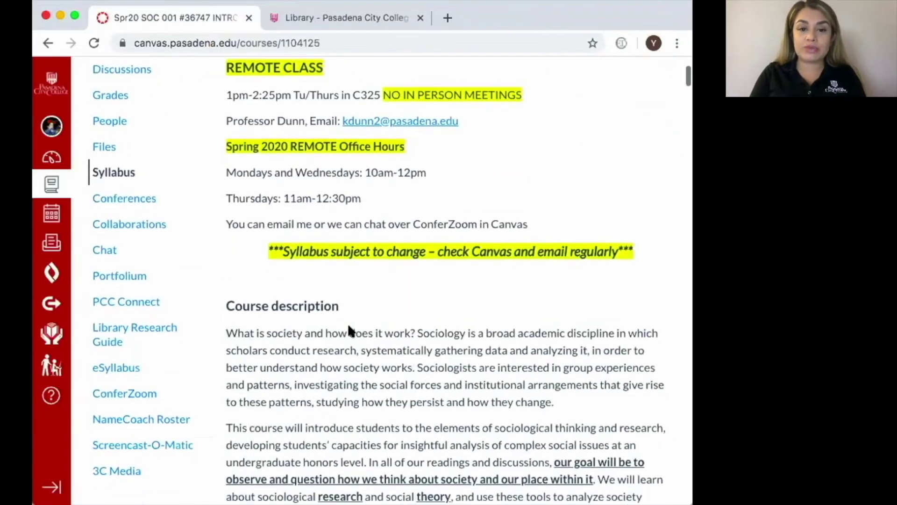
pyautogui.scroll(2, 349, 324)
pyautogui.scroll(-2, 348, 327)
pyautogui.scroll(-6, 347, 326)
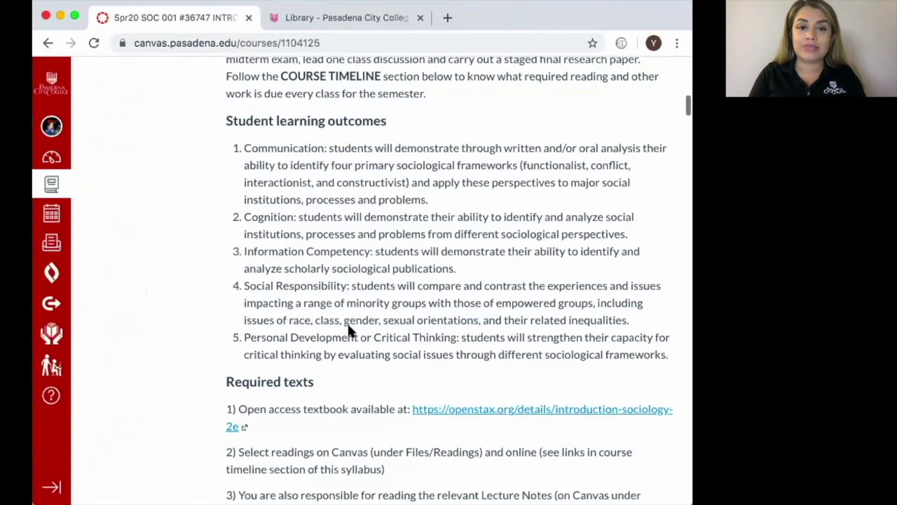
pyautogui.scroll(-3, 348, 326)
pyautogui.scroll(-4, 348, 327)
pyautogui.scroll(10, 348, 325)
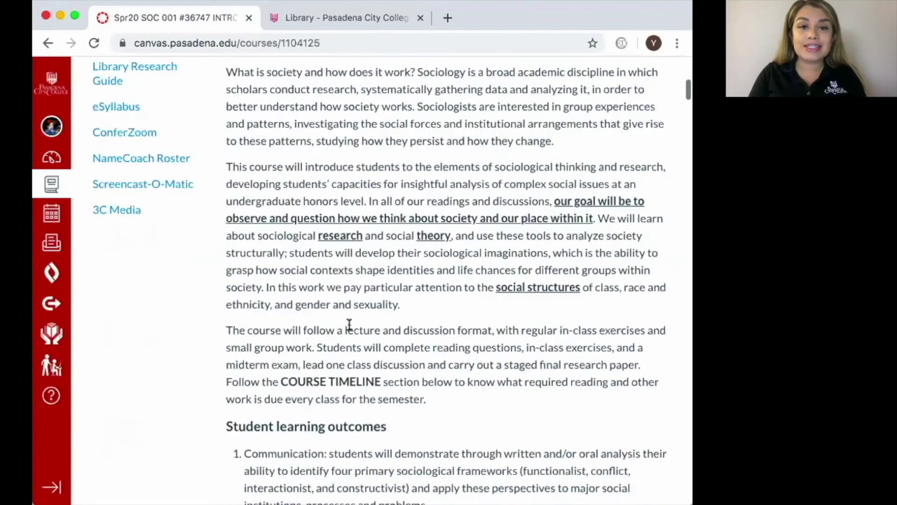
pyautogui.scroll(5, 351, 331)
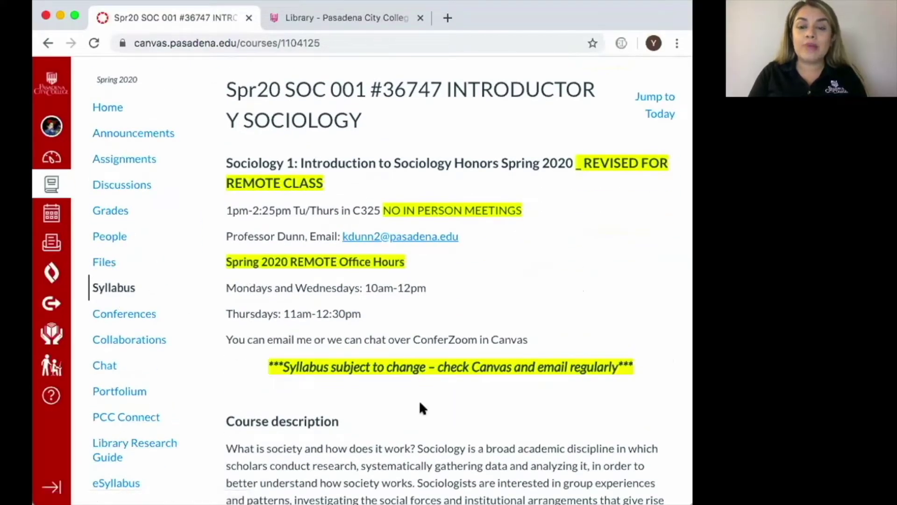
pyautogui.scroll(-2, 419, 407)
pyautogui.scroll(3, 420, 407)
pyautogui.scroll(1, 420, 405)
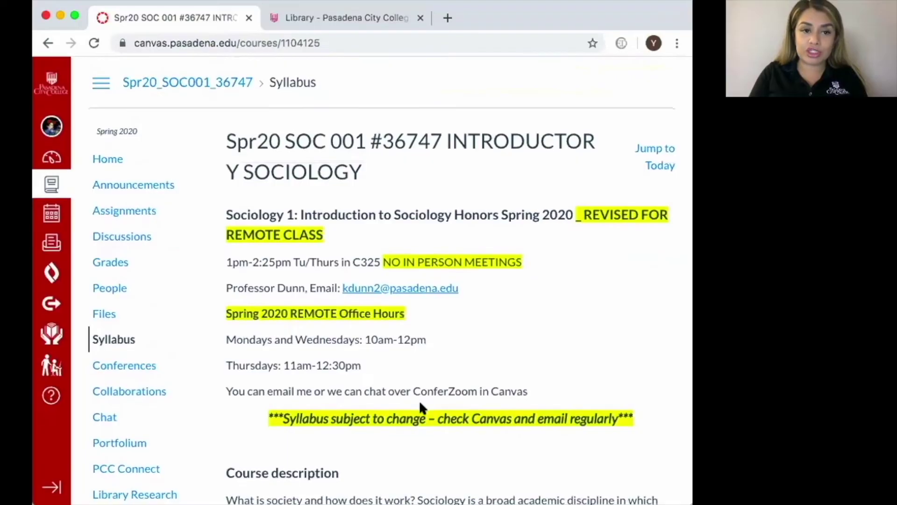
pyautogui.click(148, 191)
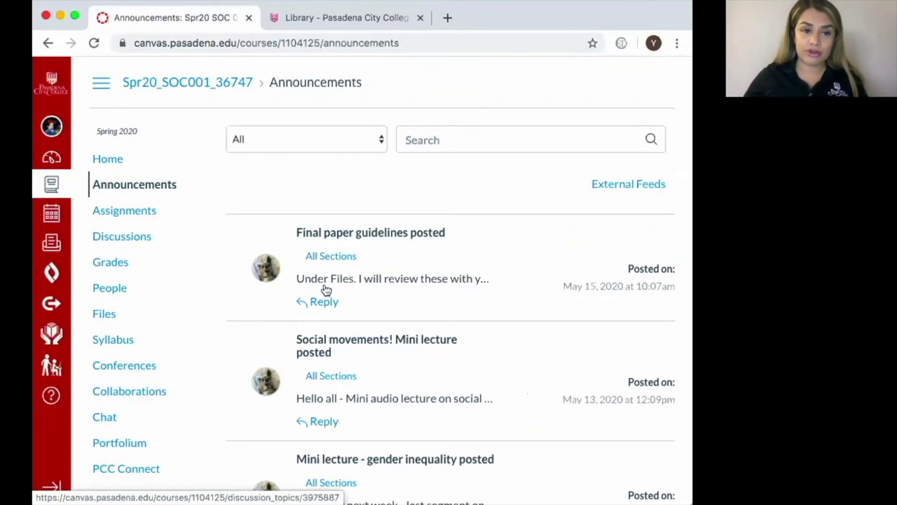
# Open the course Assignments list and its first upcoming discussion board assignment
pyautogui.click(143, 223)
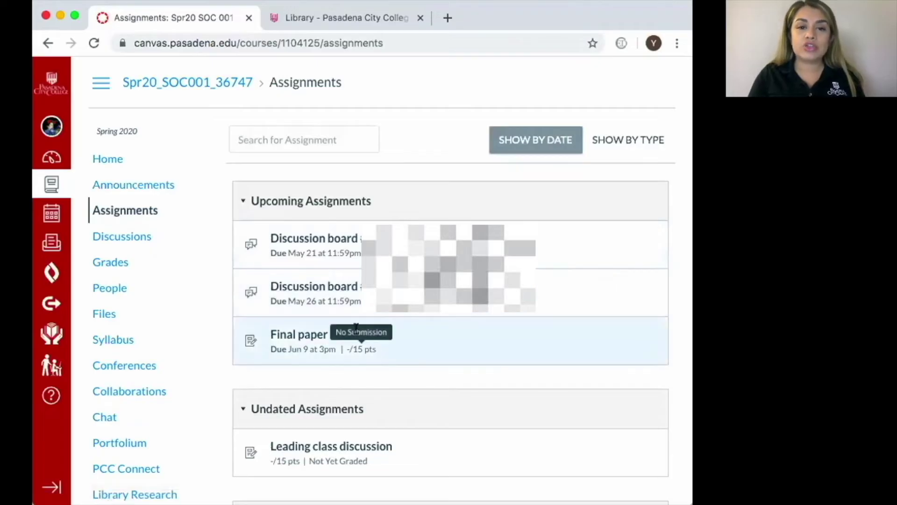
pyautogui.click(325, 239)
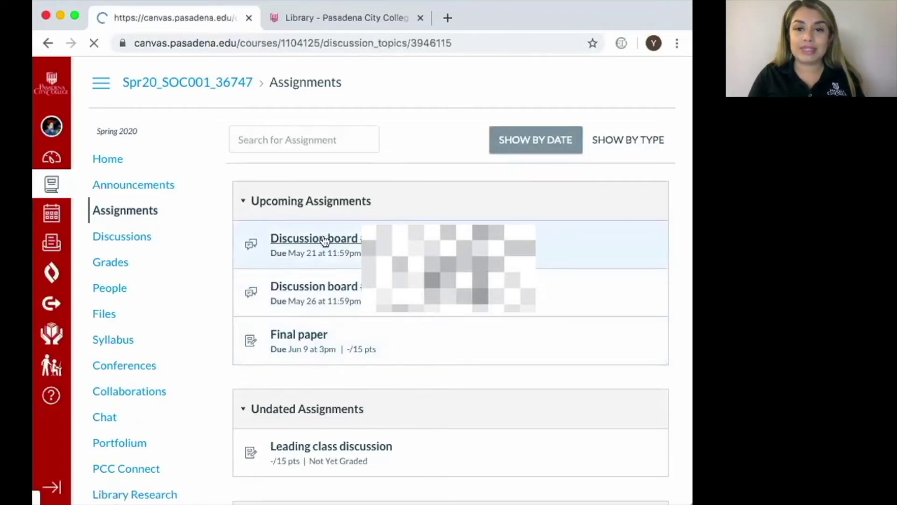
# Review the sociology course grades table, then bring up the PCC Connect network
pyautogui.click(104, 261)
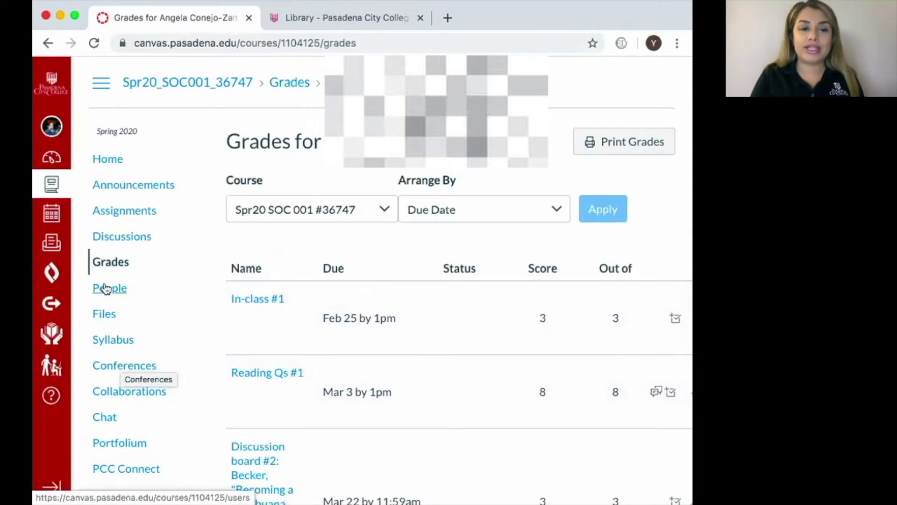
pyautogui.scroll(-3, 130, 410)
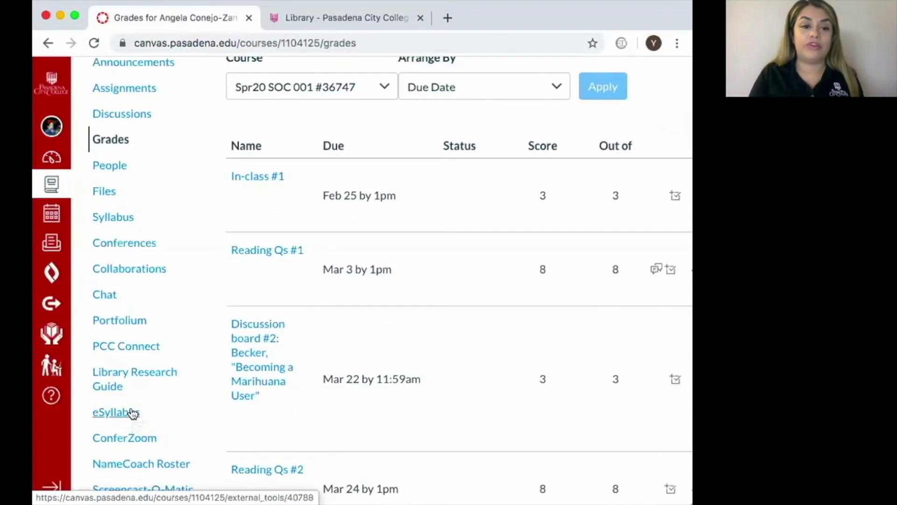
pyautogui.click(131, 348)
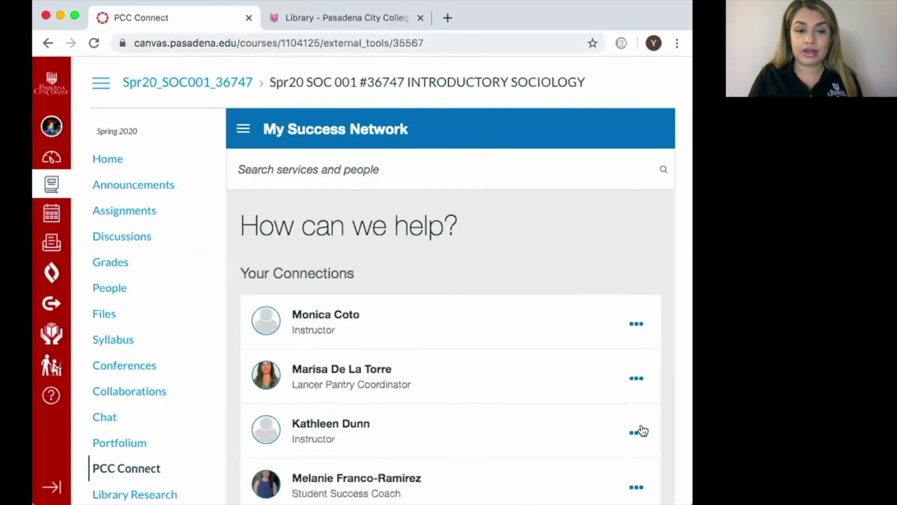
pyautogui.scroll(-3, 140, 448)
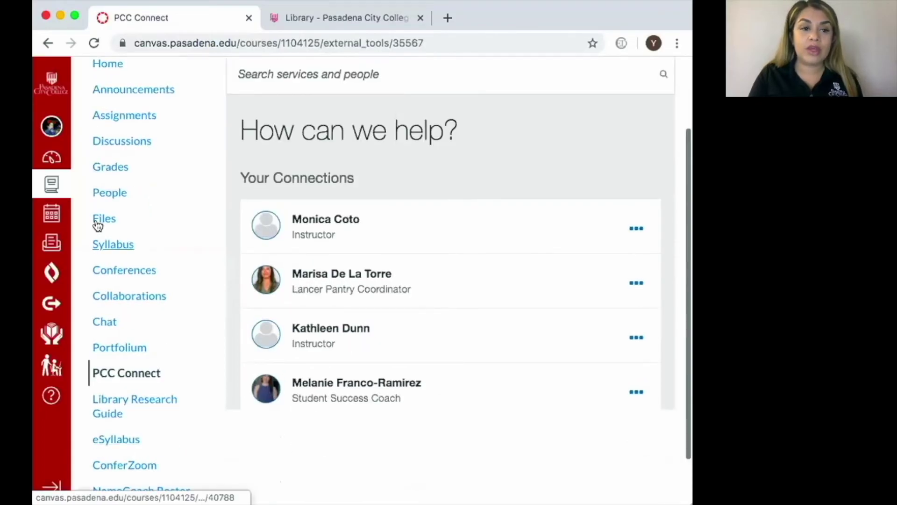
# Open the Canvas Inbox to see the conversation list
pyautogui.click(55, 246)
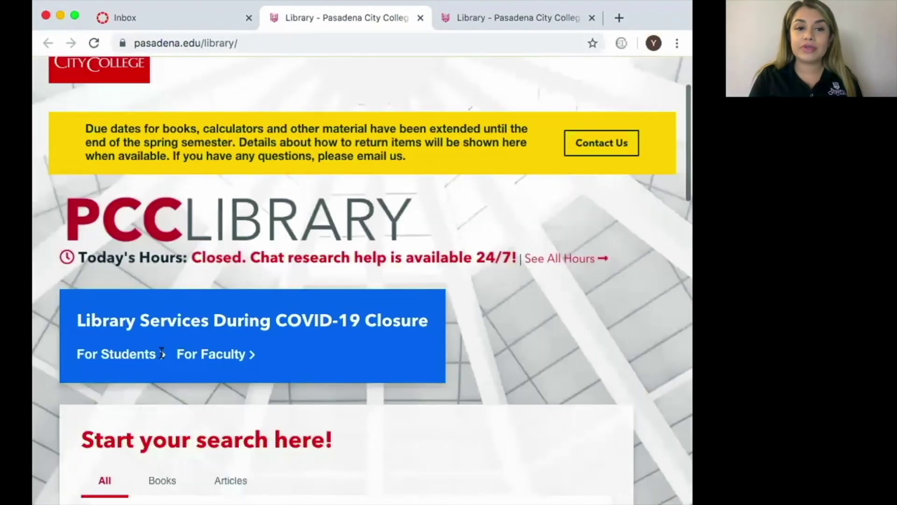
pyautogui.scroll(-4, 161, 356)
pyautogui.scroll(-1, 161, 357)
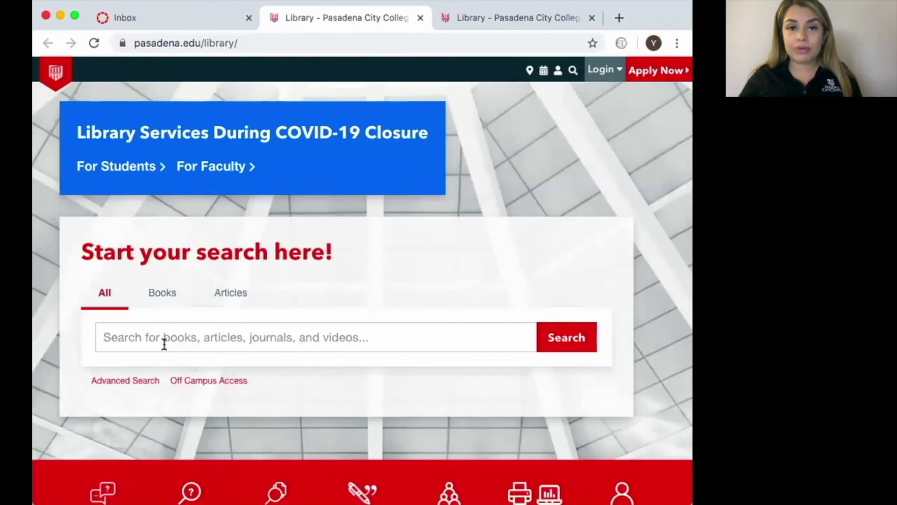
# Switch from the PCC Library site back to the Canvas Inbox tab
pyautogui.click(130, 16)
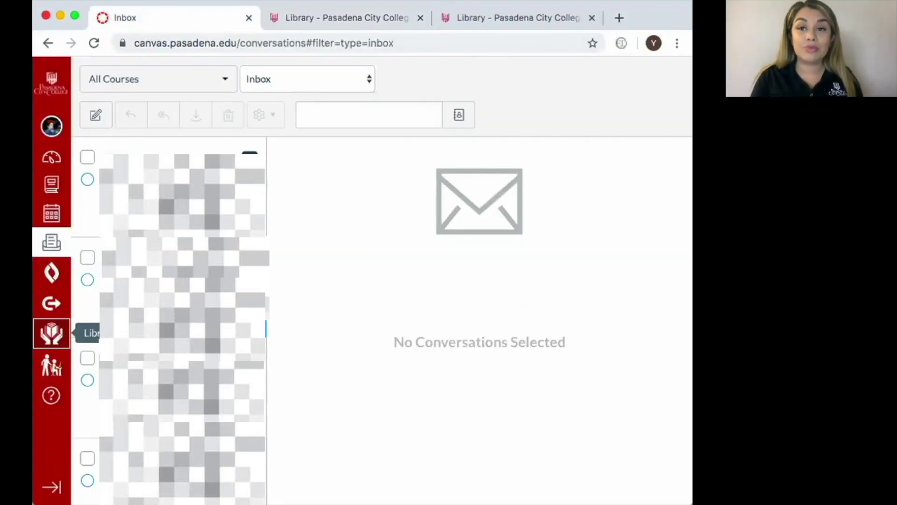
pyautogui.scroll(2, 266, 370)
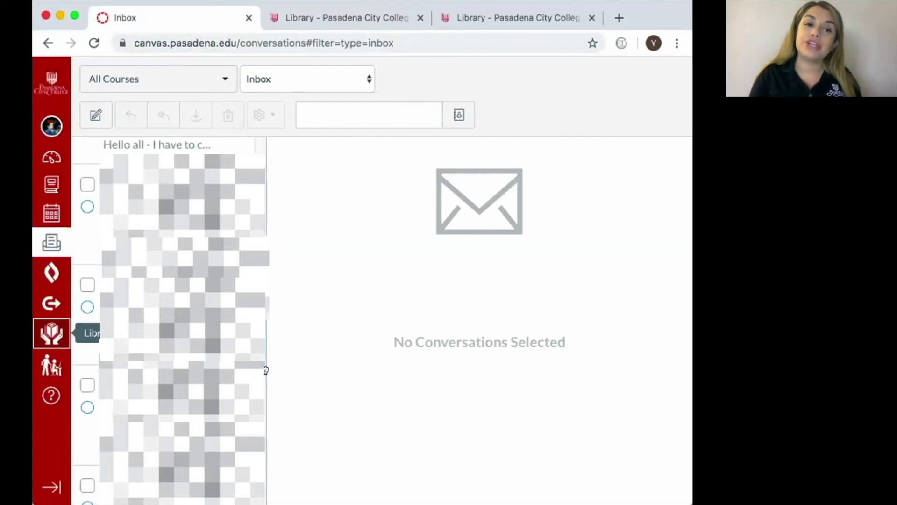